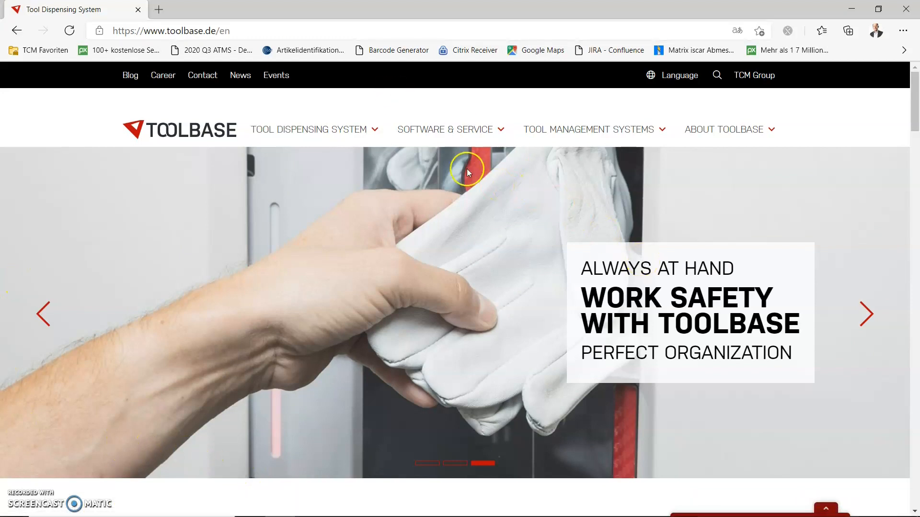
Open the Downloads page of Toolbase's Software & Service section and bring up its login form
mouse_move(433, 136)
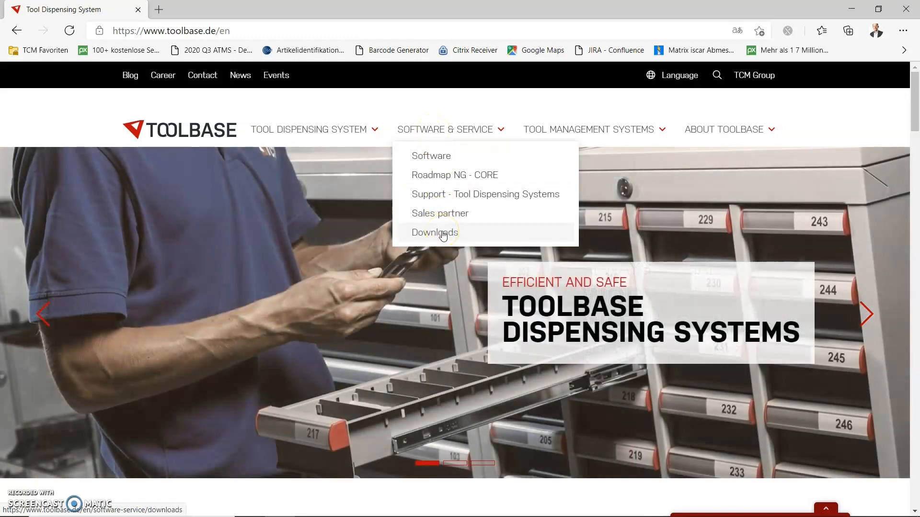
click(443, 235)
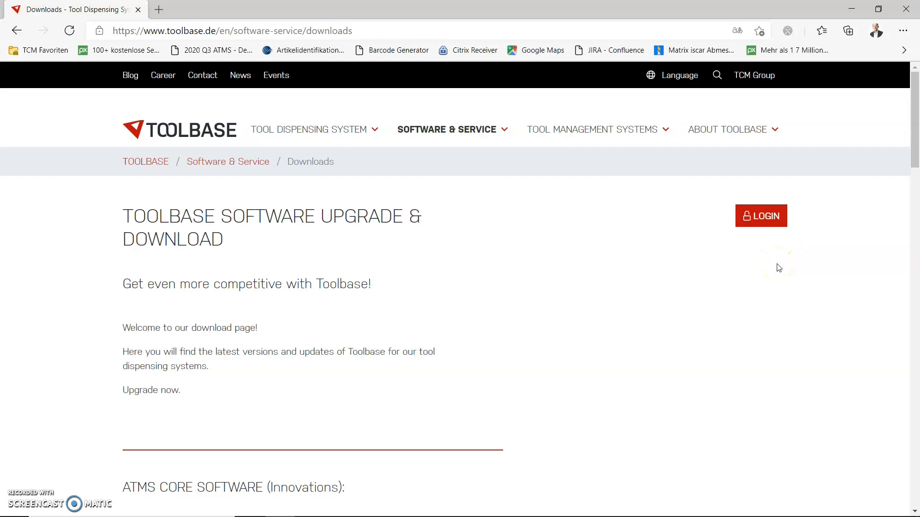
click(766, 217)
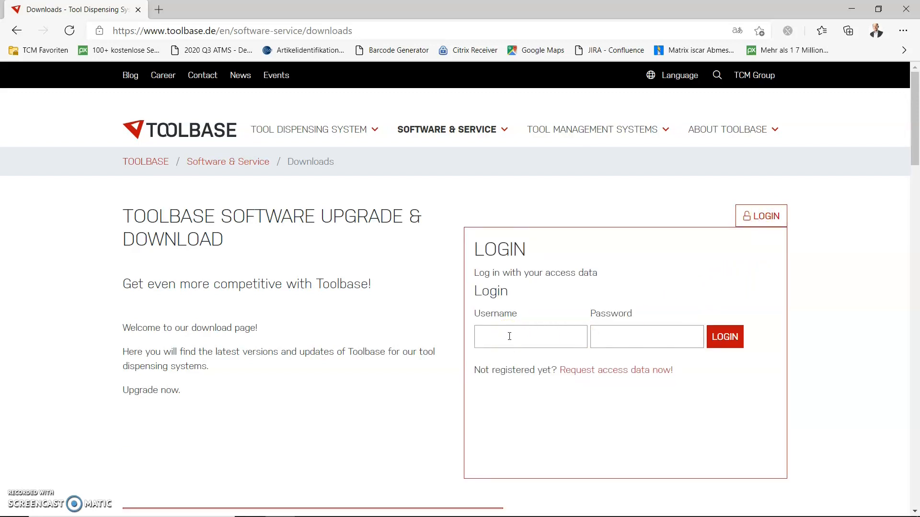
click(492, 336)
click(606, 342)
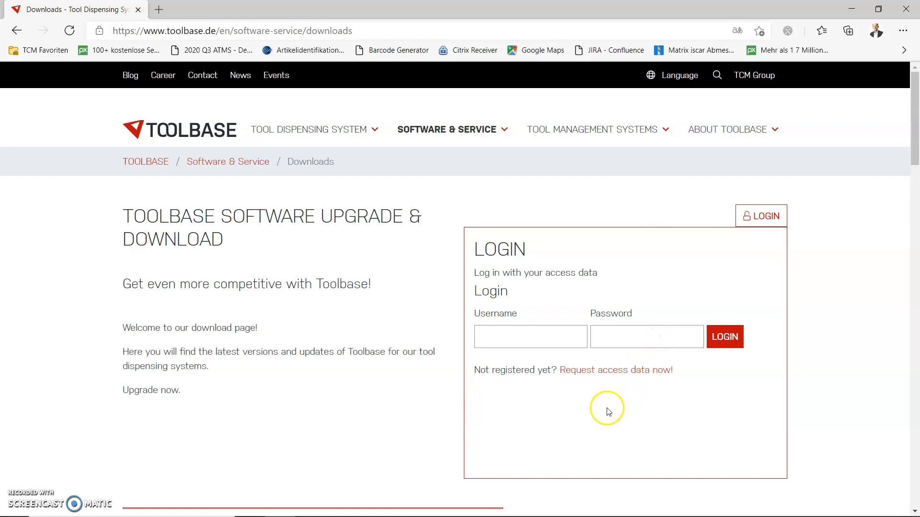
View the request form for access data, then return to the software downloads page
click(596, 376)
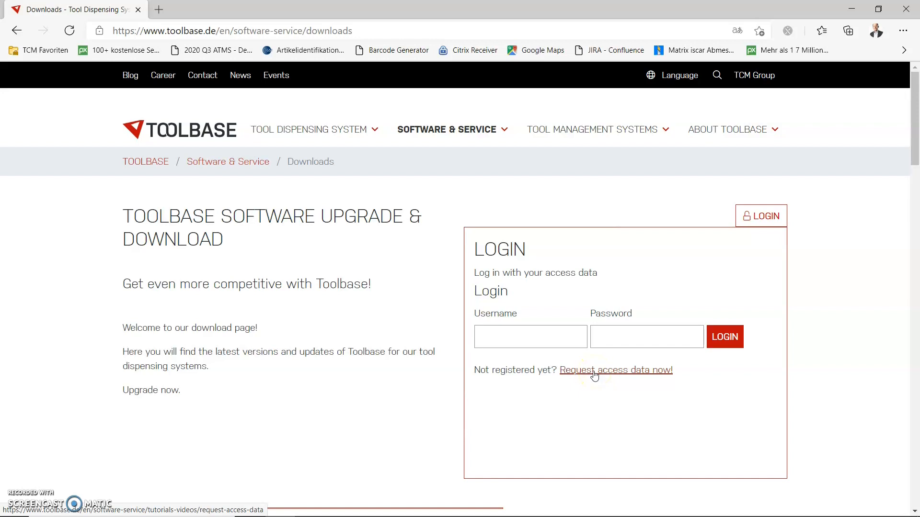
click(595, 375)
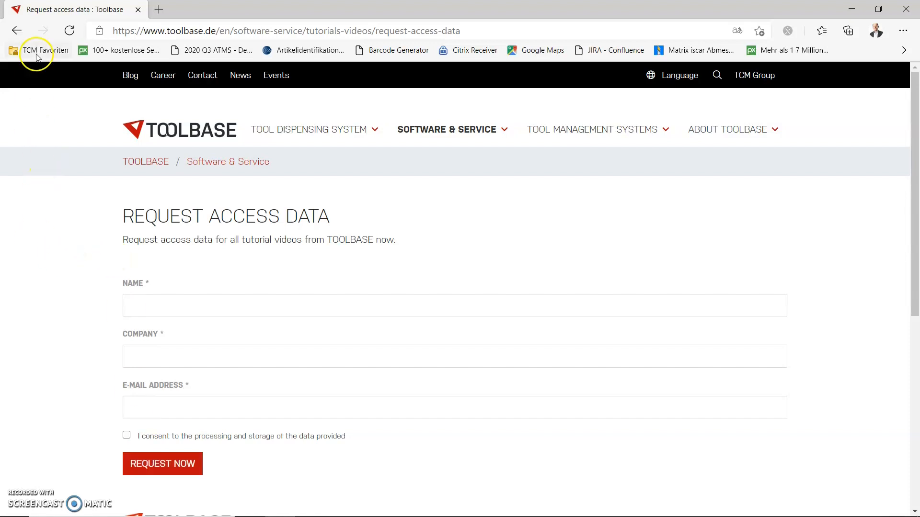
click(17, 32)
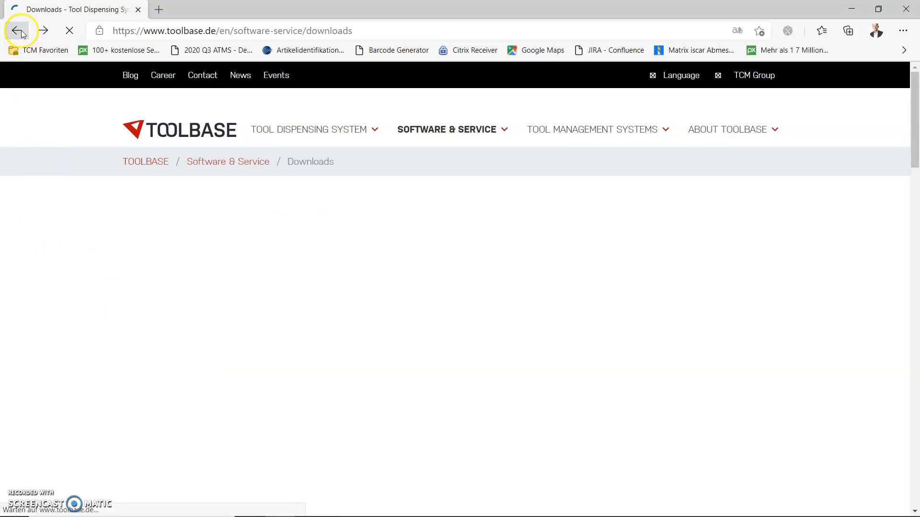
Log in to the software downloads page with the account username and password
click(765, 218)
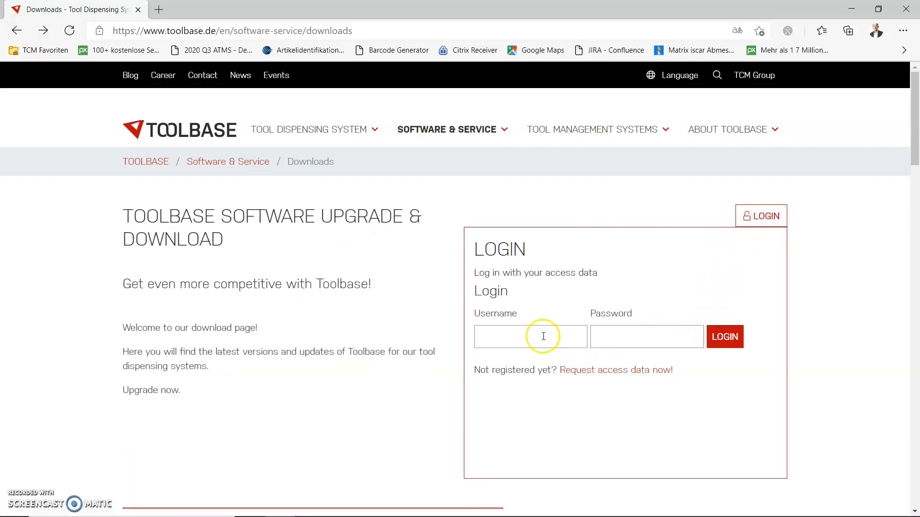
click(543, 336)
click(530, 363)
click(616, 340)
text(•)
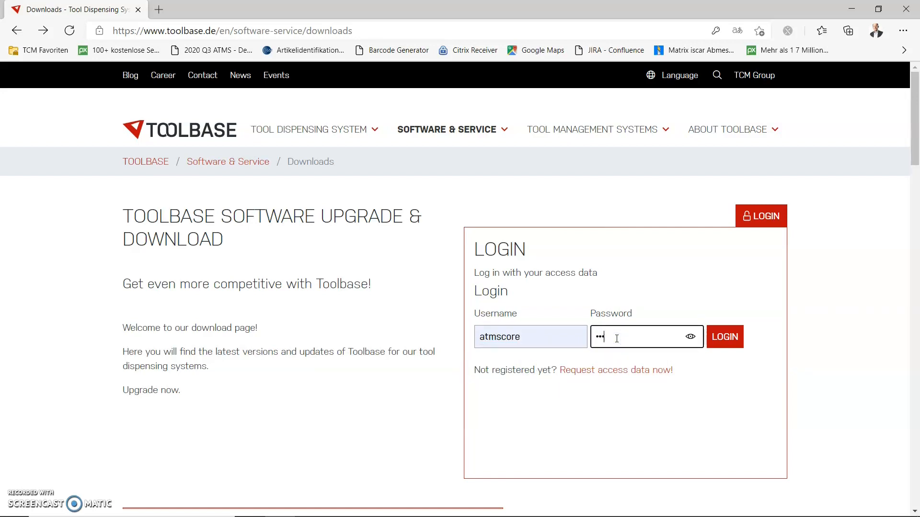
text(••••)
click(725, 338)
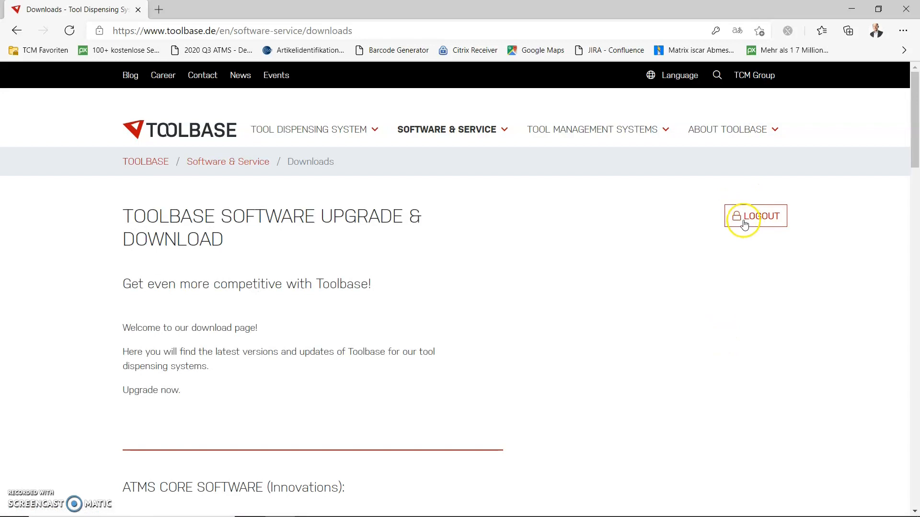
Examine the ATMS CORE software entry and the archived release notes for 2022, 2021 and 2020
scroll(407, 357, down, 2)
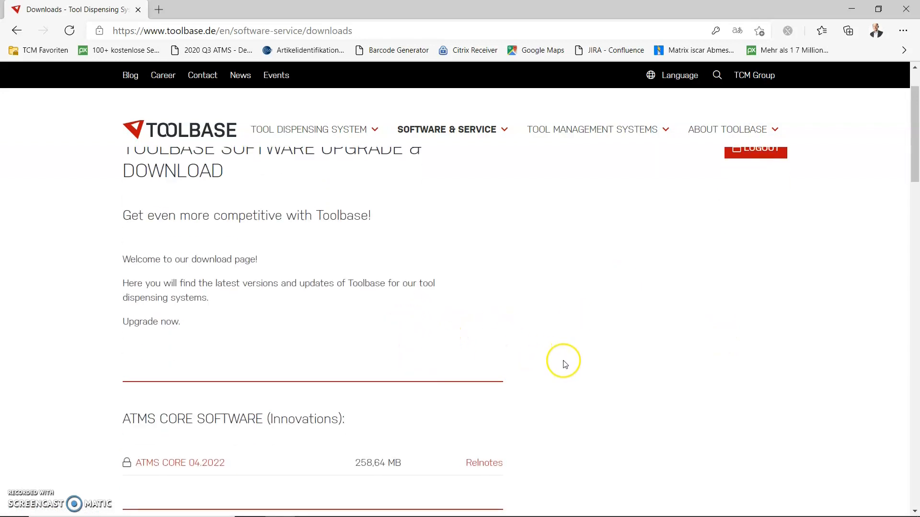
scroll(577, 368, down, 2)
scroll(573, 374, down, 2)
scroll(575, 376, down, 2)
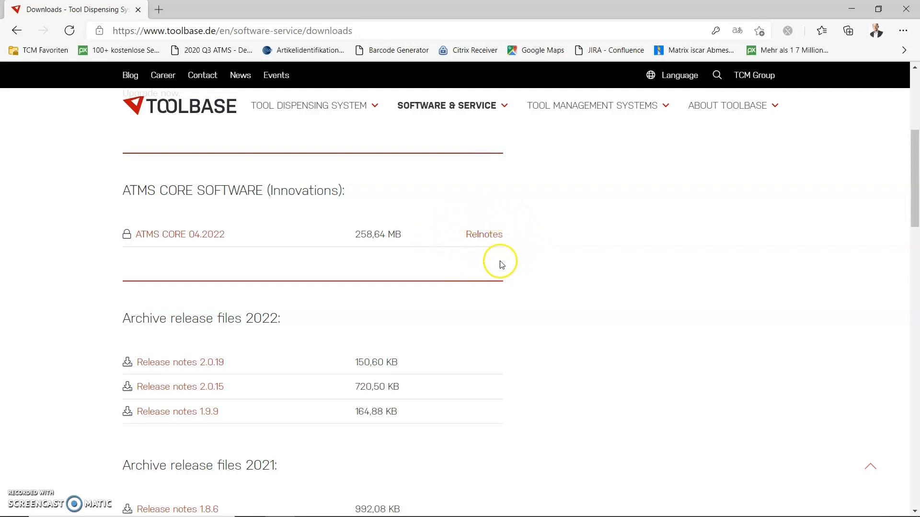
scroll(314, 326, down, 1)
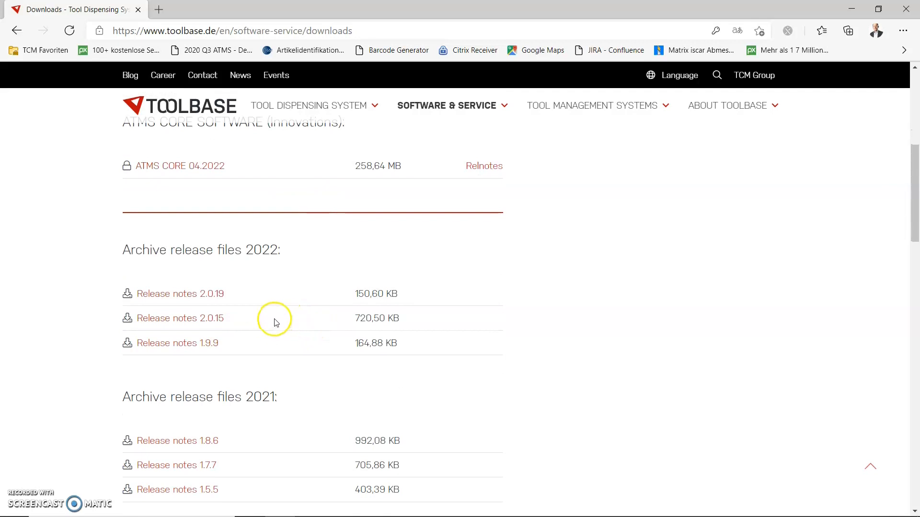
scroll(274, 311, down, 1)
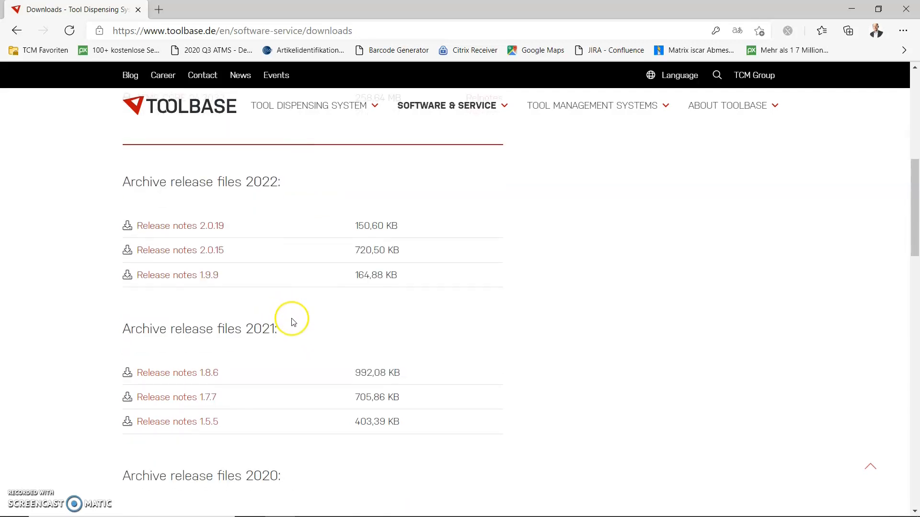
scroll(292, 326, down, 1)
scroll(292, 345, down, 1)
scroll(305, 328, down, 1)
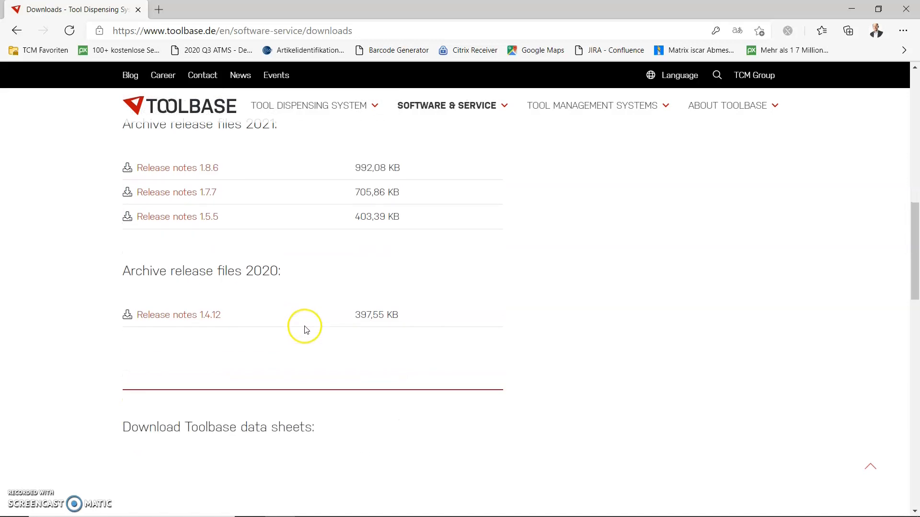
Download the ATMS CORE 04.2022 update archive and close the browser
scroll(277, 325, up, 1)
scroll(279, 320, up, 5)
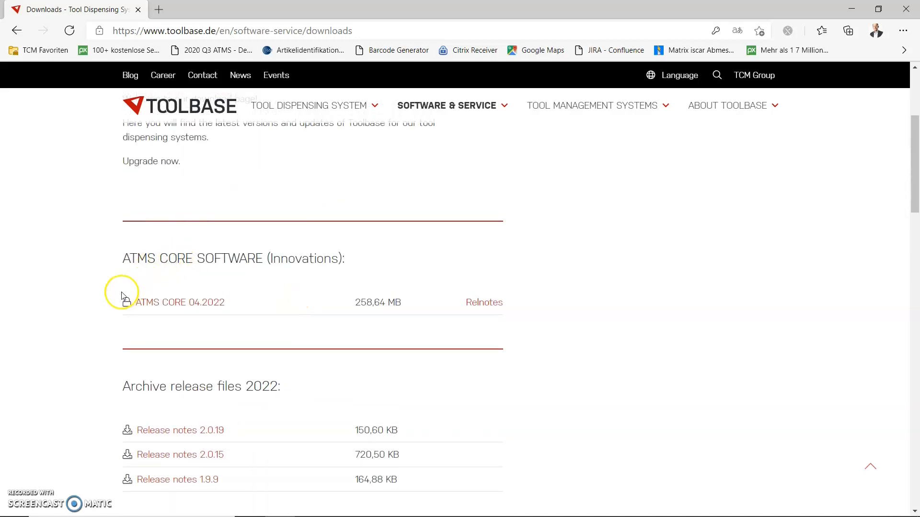
click(183, 307)
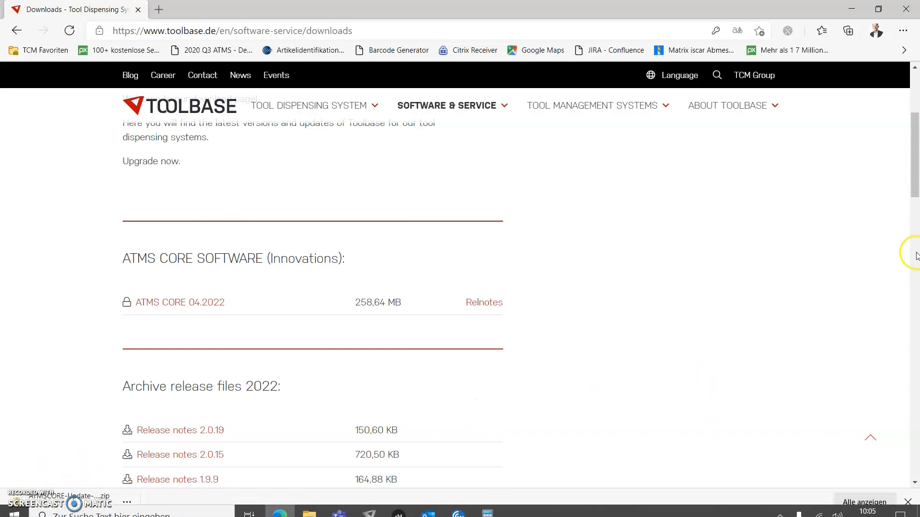
click(907, 10)
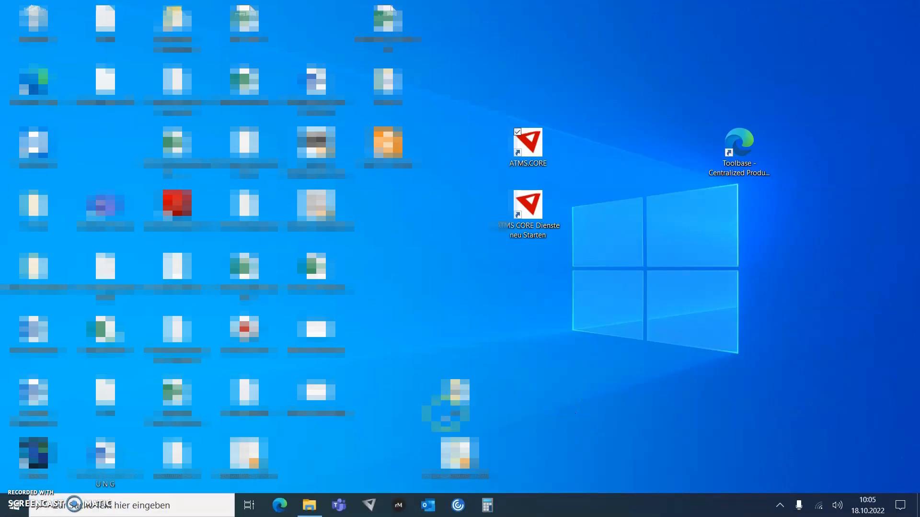
In File Explorer, paste the copied ATMSCORE-Update-2-0-19 archive into C:\ATMS.CORE Installationssoftware\ATMS.CORE.Update
click(310, 505)
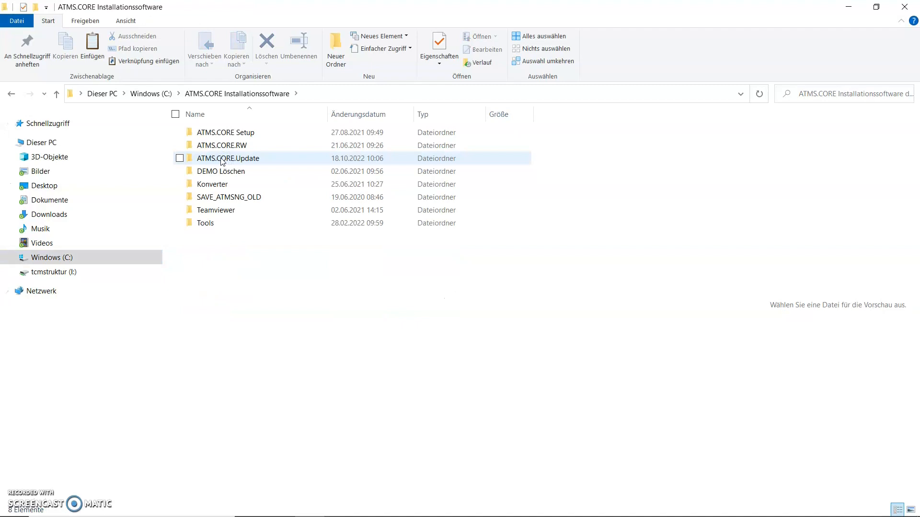
double_click(223, 160)
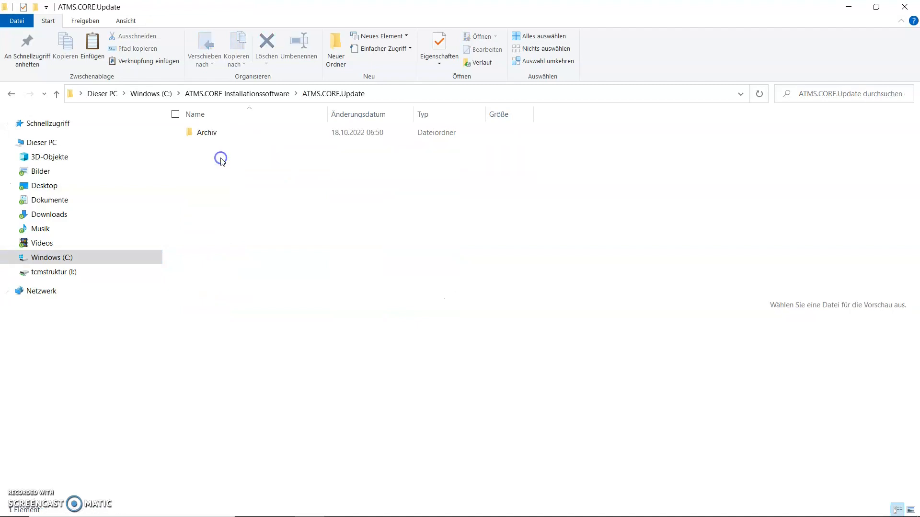
right_click(255, 174)
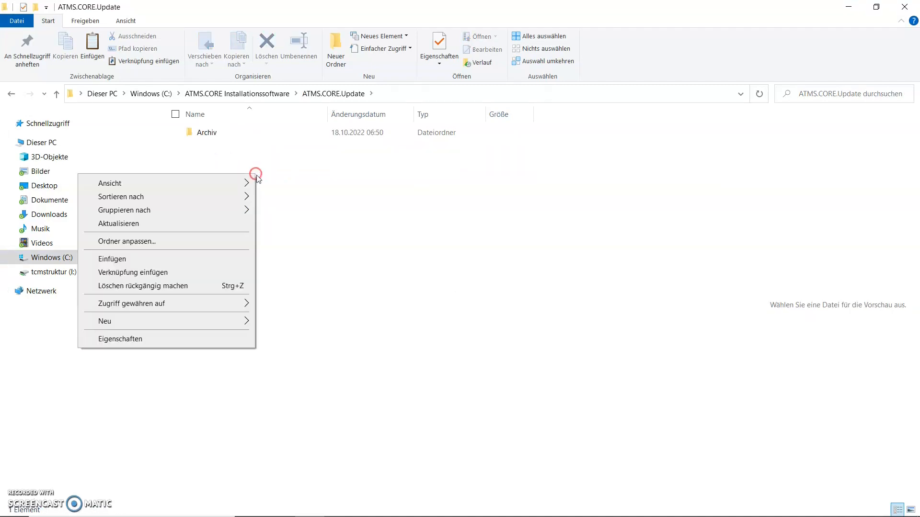
click(217, 260)
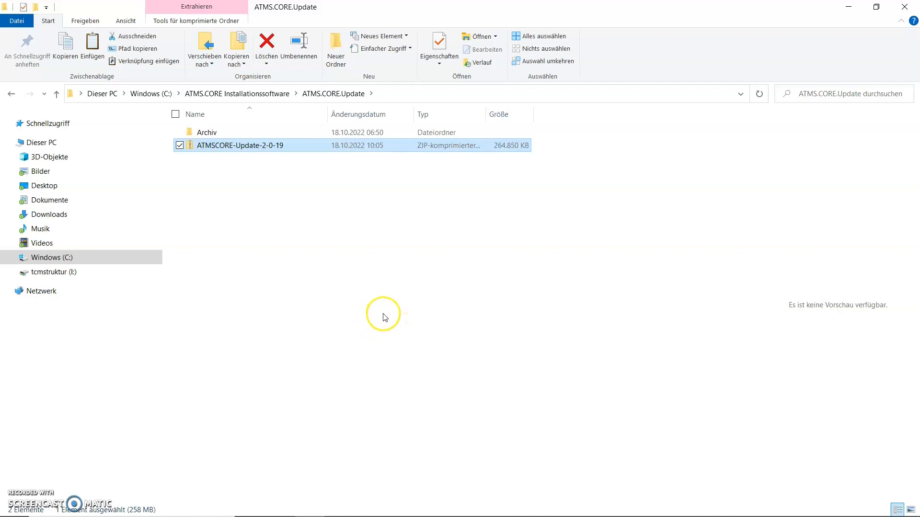
Back up the database by running the ATMSCORESAVE batch file in C:\ATMS.CORE\Backups\Sicherung, and close its console window
click(152, 94)
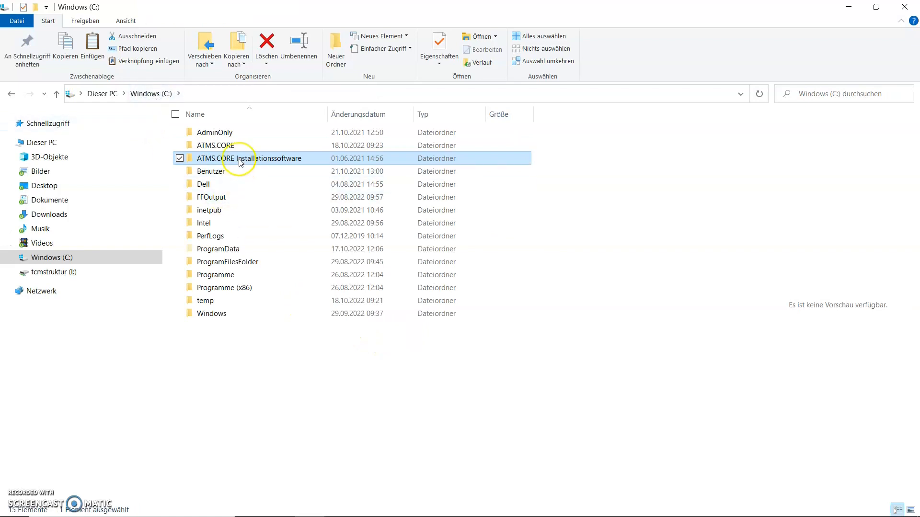
double_click(238, 146)
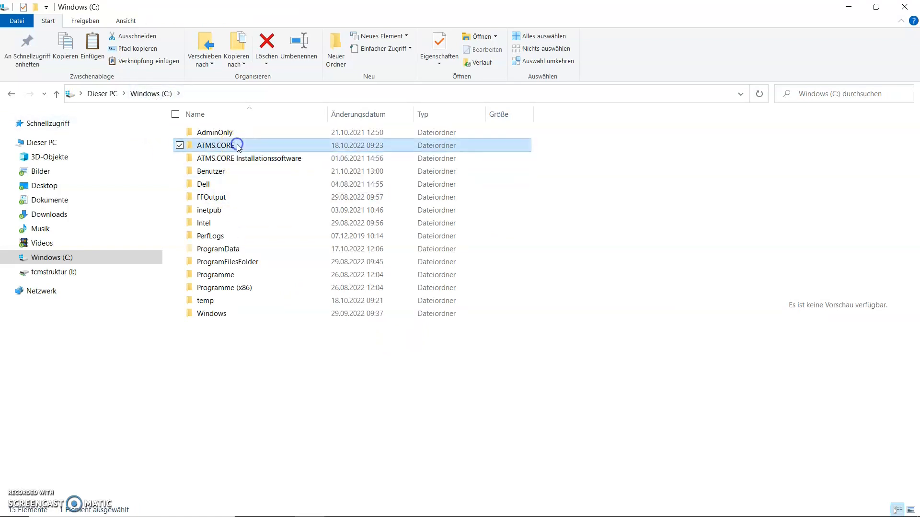
double_click(214, 185)
double_click(209, 381)
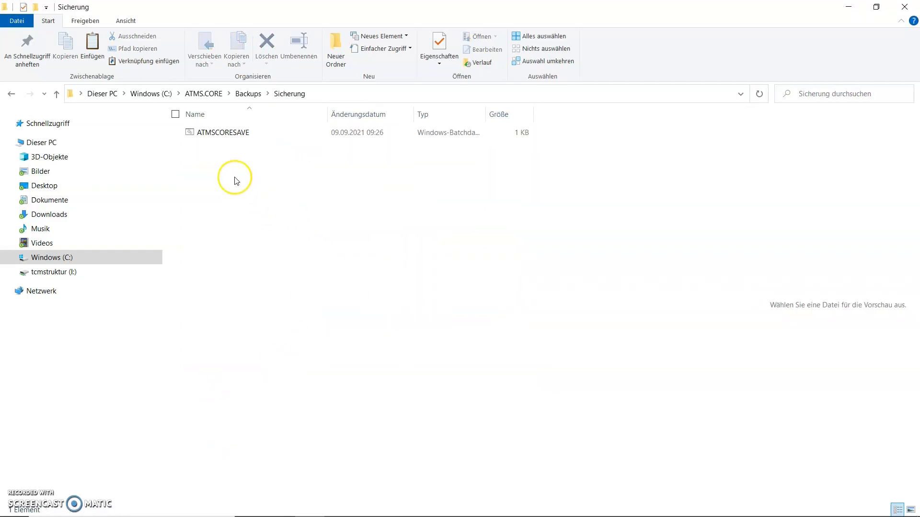
click(226, 135)
click(225, 132)
click(222, 157)
double_click(222, 132)
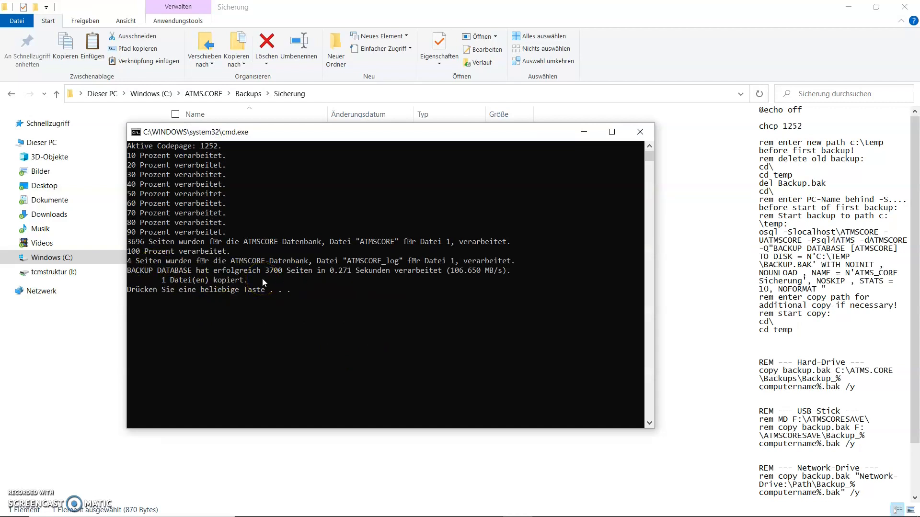
click(641, 131)
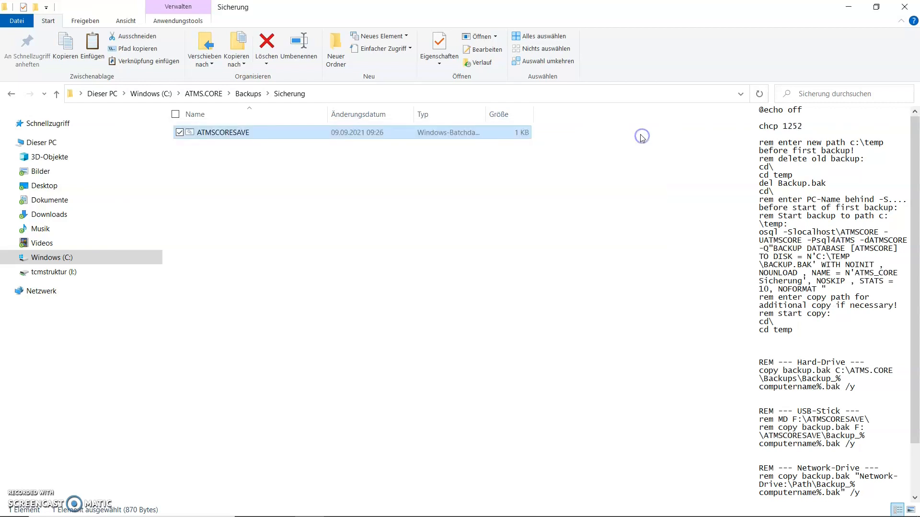
Rename the newest backup file in the Backups folder as Backup_before_Update.bak
click(250, 93)
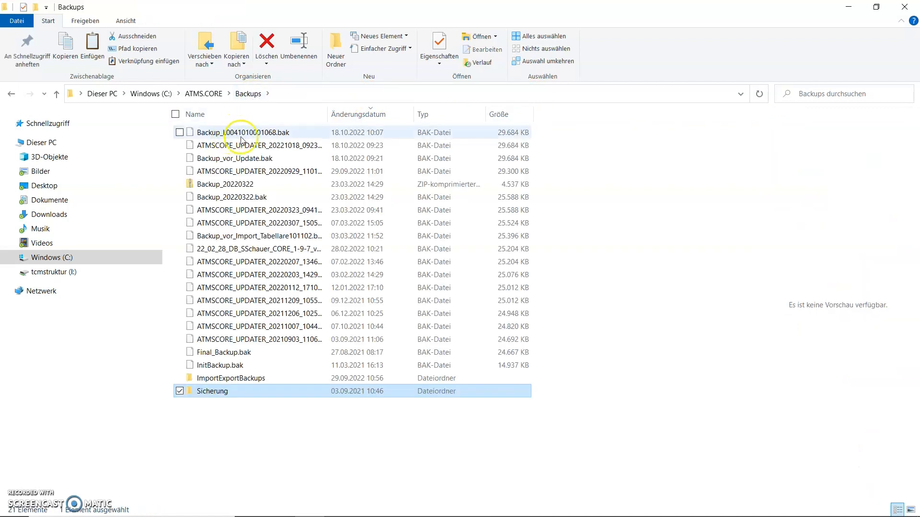
click(262, 134)
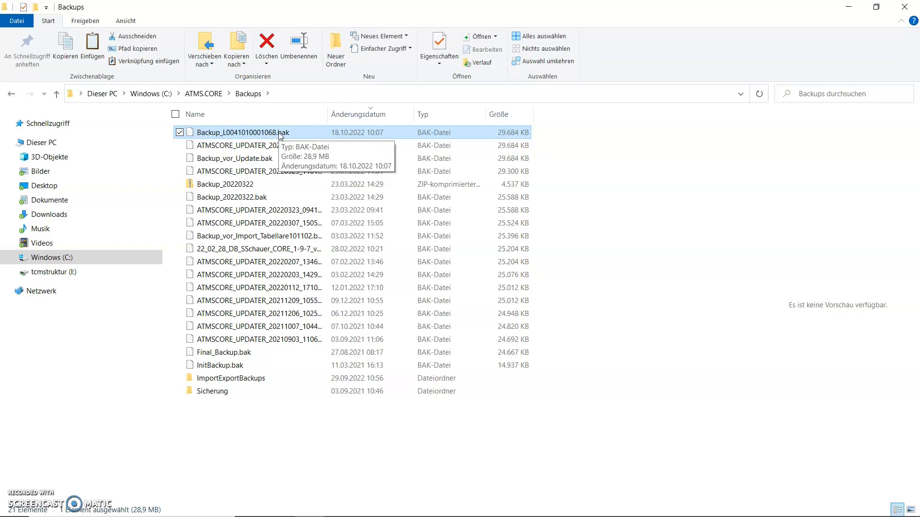
click(275, 135)
click(281, 134)
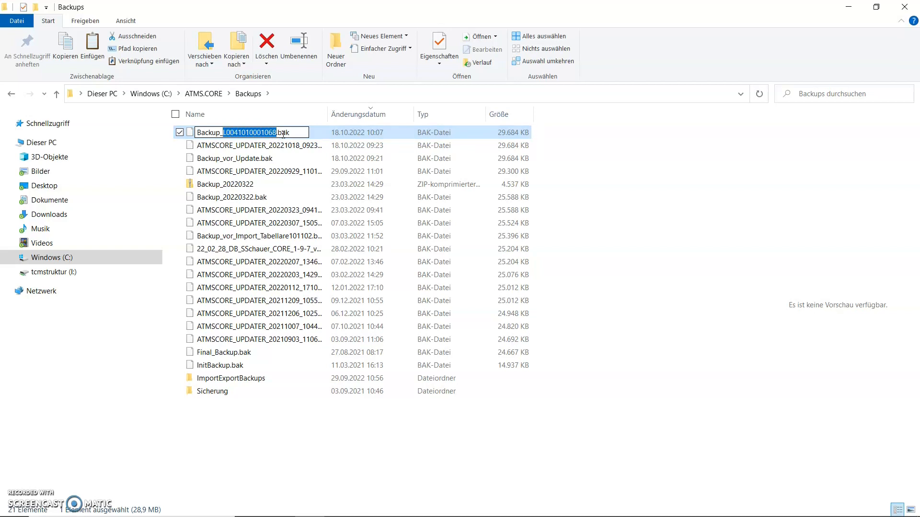
text(b)
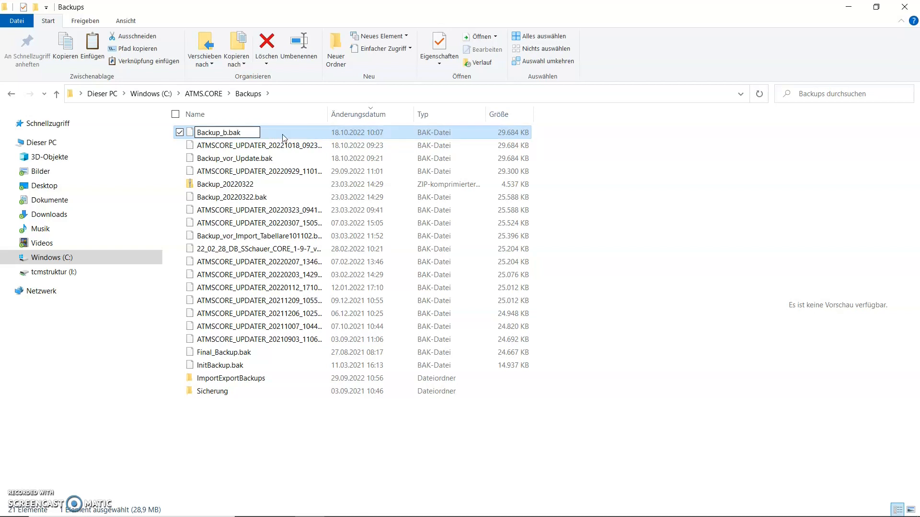
text(efore)
text(_Update)
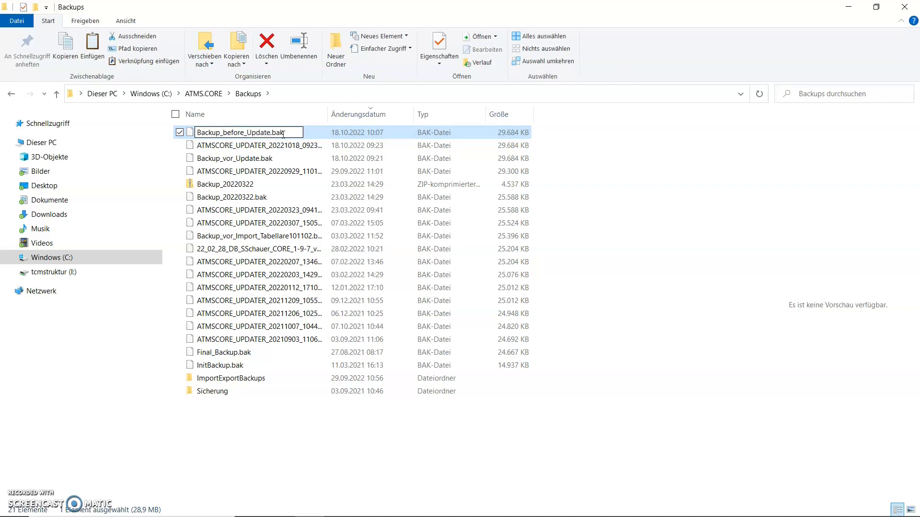
key(Return)
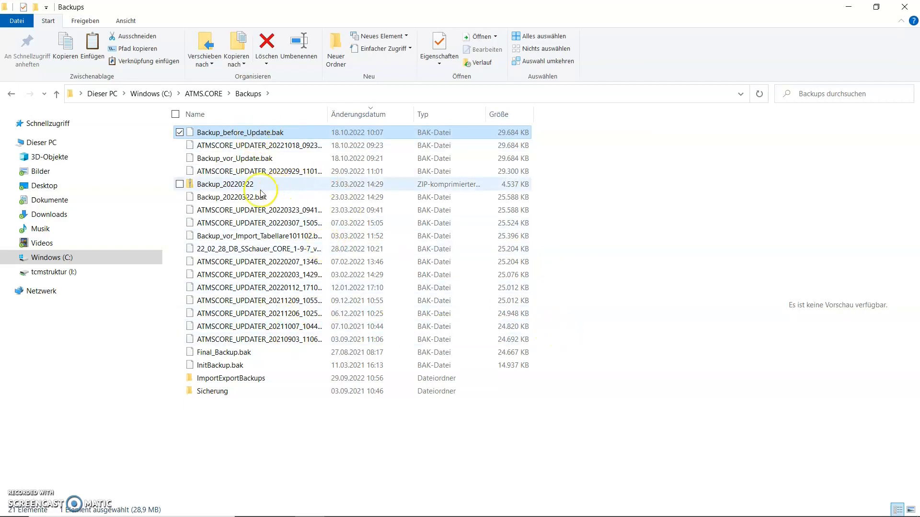
Open the ATMSCORE-Update-2-0-19 archive in C:\ATMS.CORE Installationssoftware\ATMS.CORE.Update
click(210, 95)
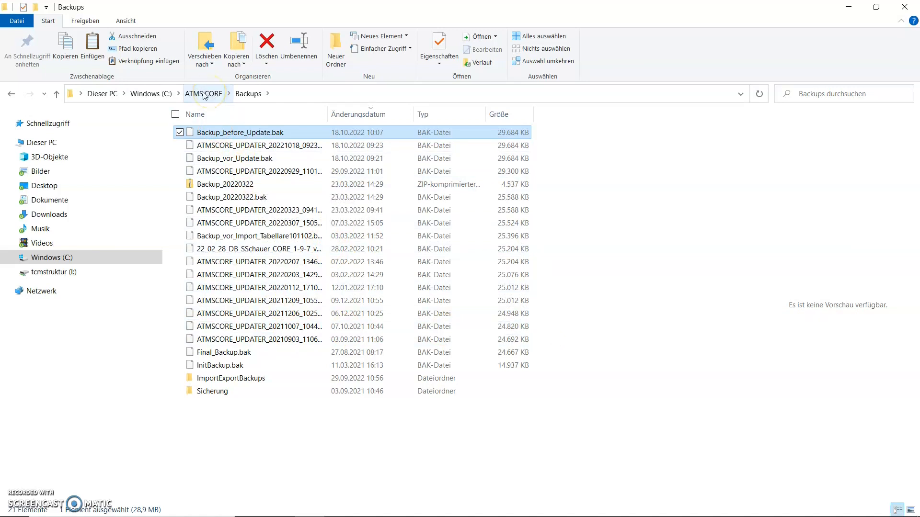
click(151, 93)
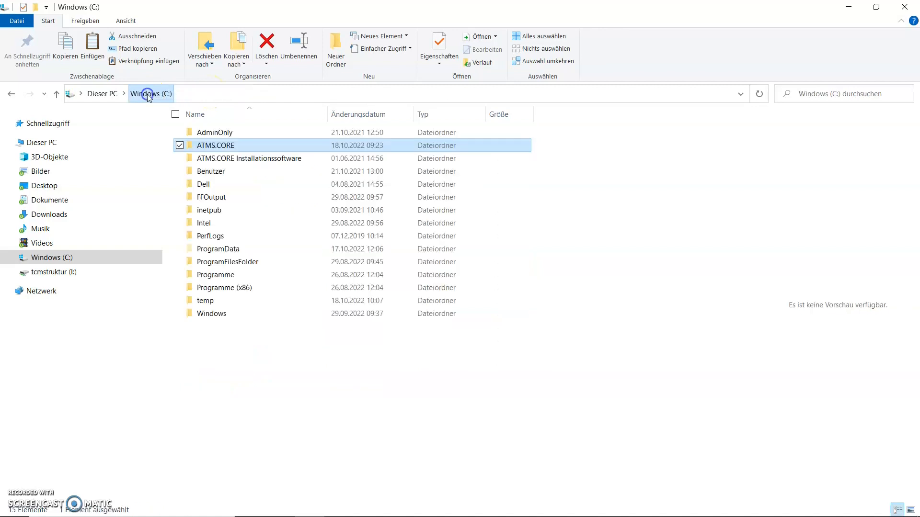
double_click(223, 159)
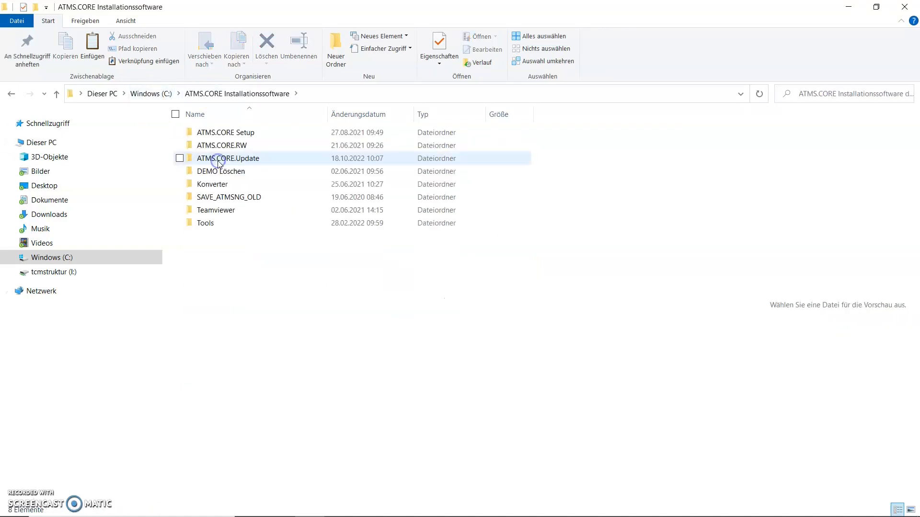
double_click(218, 161)
click(266, 161)
click(244, 151)
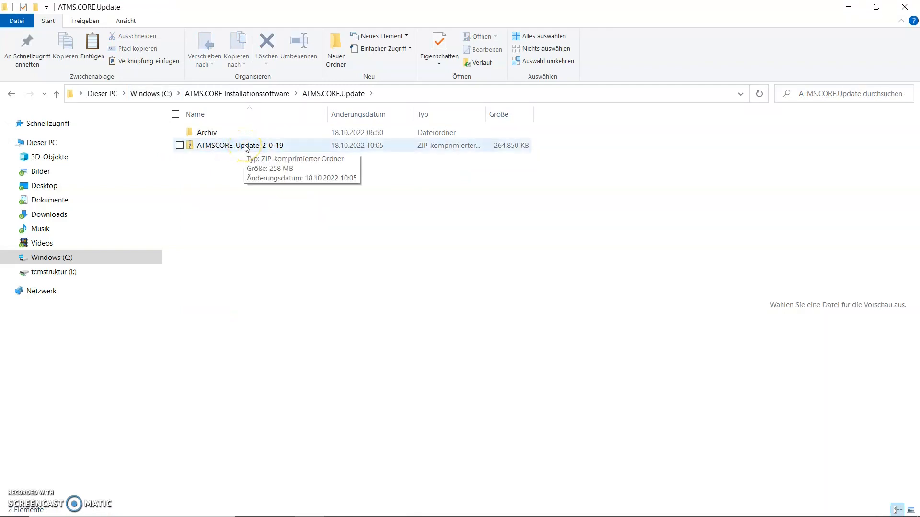
double_click(245, 146)
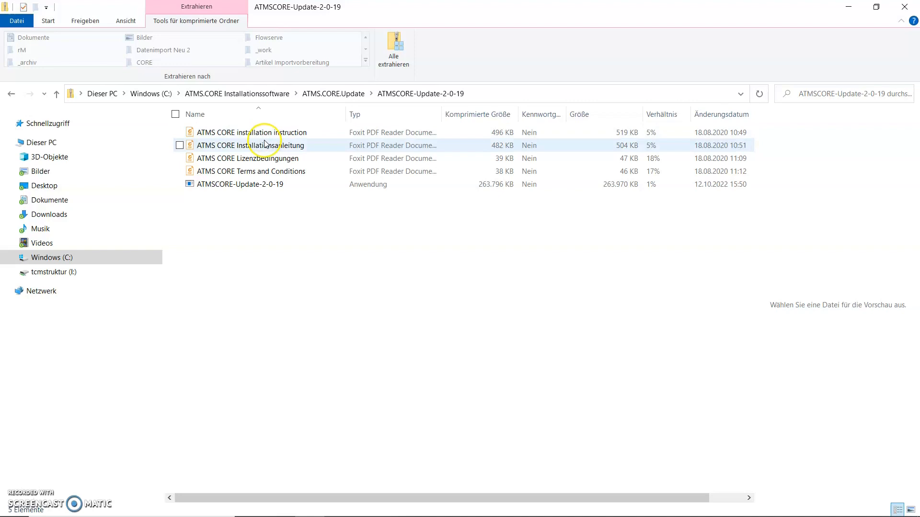
click(304, 207)
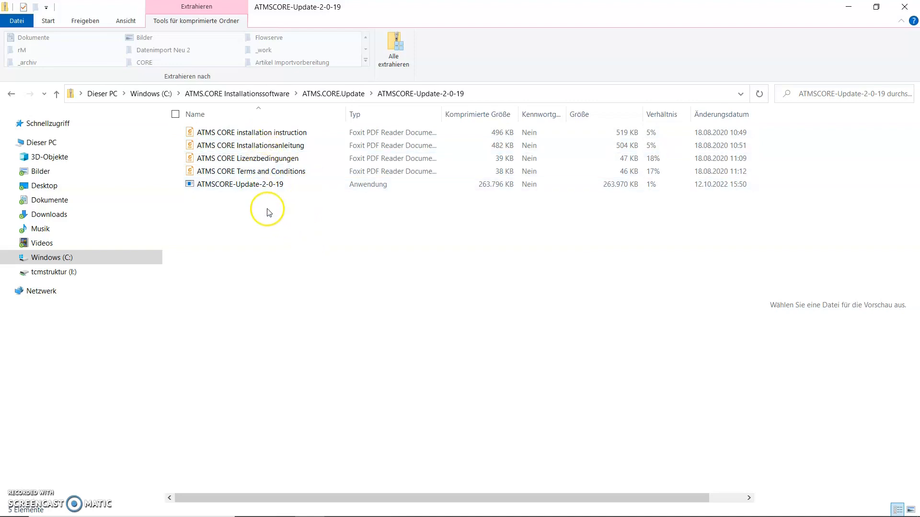
Extract all files of the archive into an ATMSCORE-Update-2-0-19 folder inside ATMS.CORE.Update
double_click(234, 186)
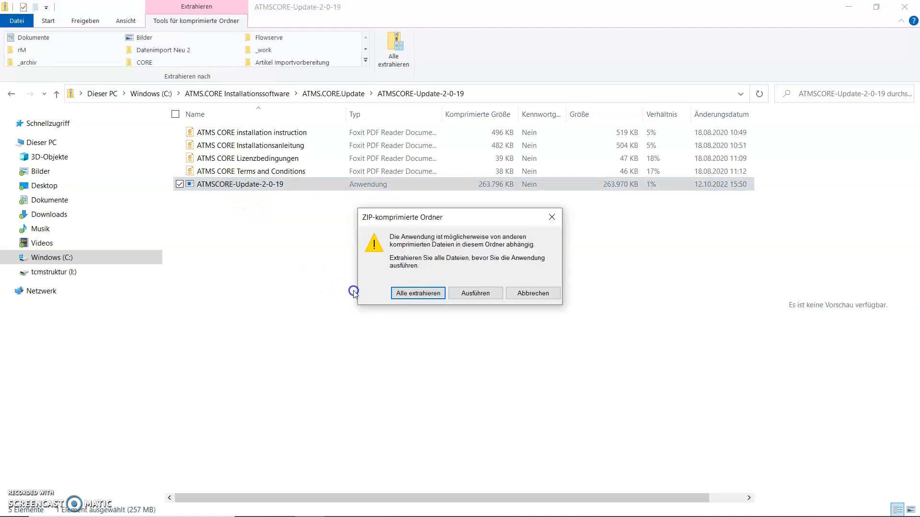
click(415, 293)
click(516, 387)
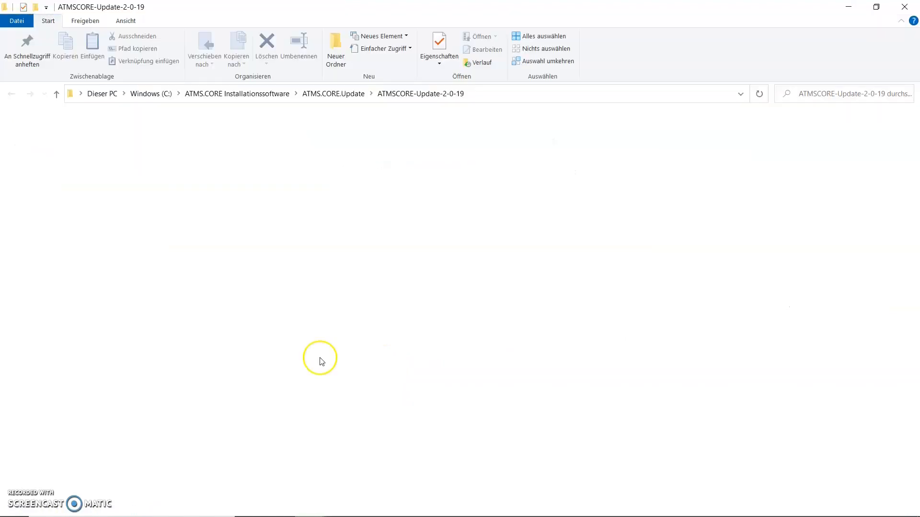
Run the extracted ATMSCORE-Update-2-0-19 application, agree to the license terms, install the update and close the setup
click(237, 187)
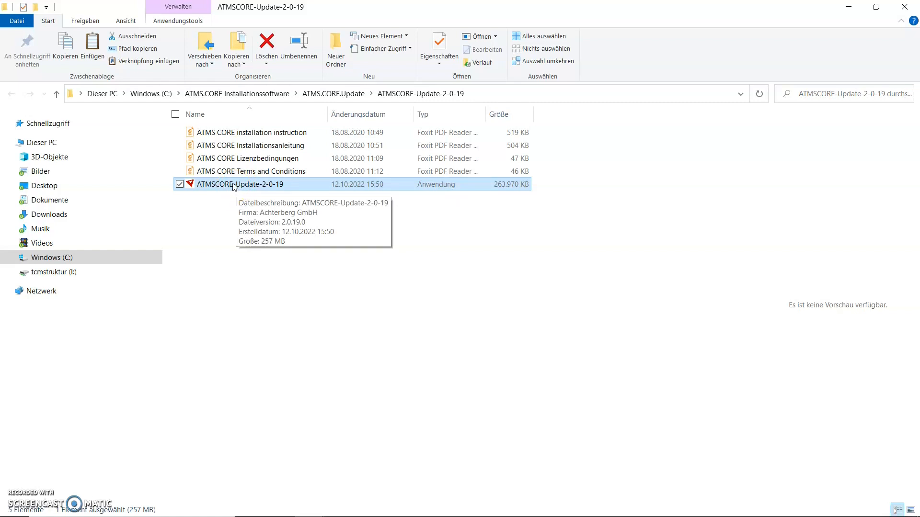
double_click(235, 185)
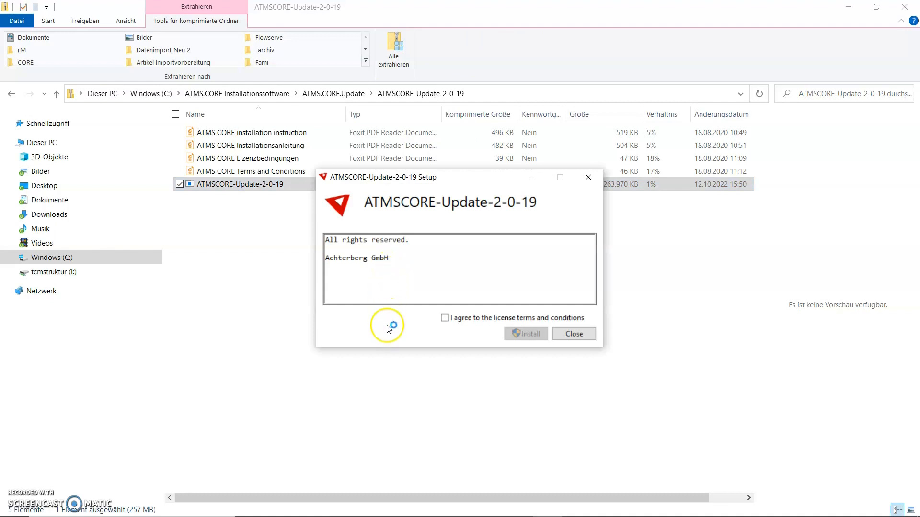
click(445, 319)
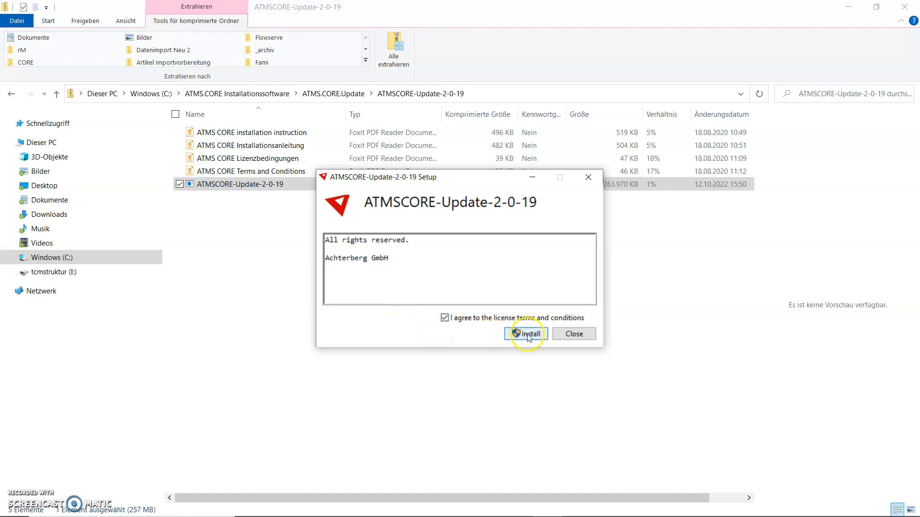
click(529, 335)
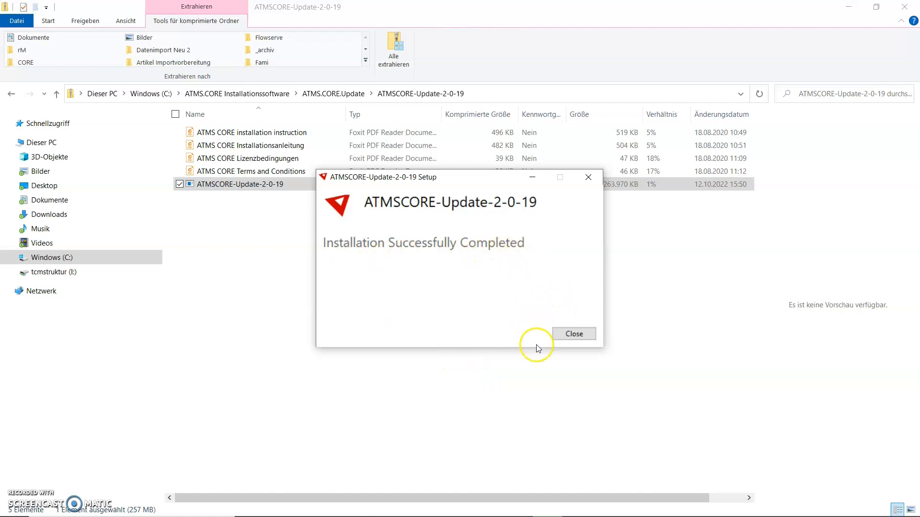
click(574, 334)
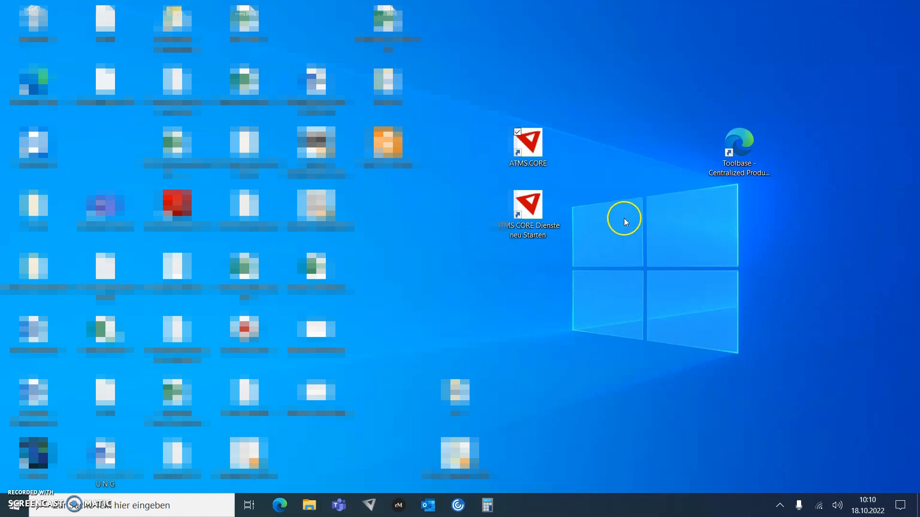
Launch ATMS.CORE from its desktop shortcut
double_click(529, 146)
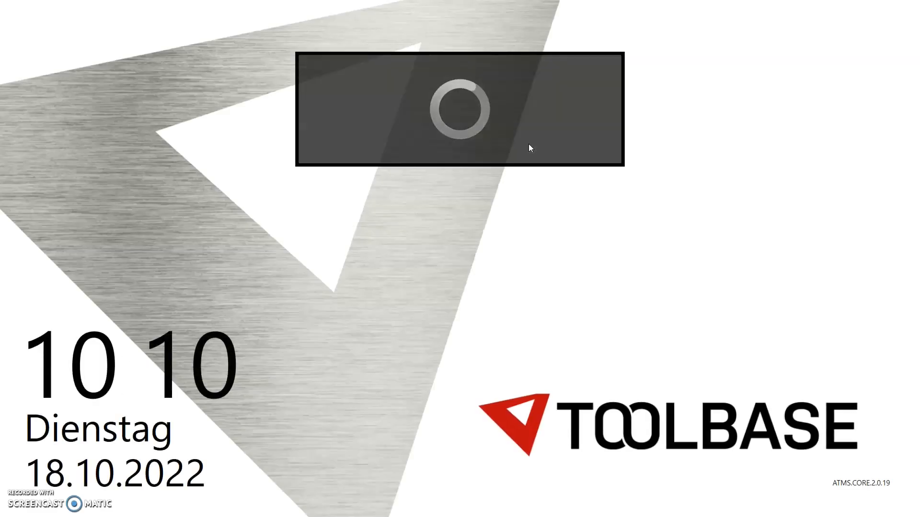